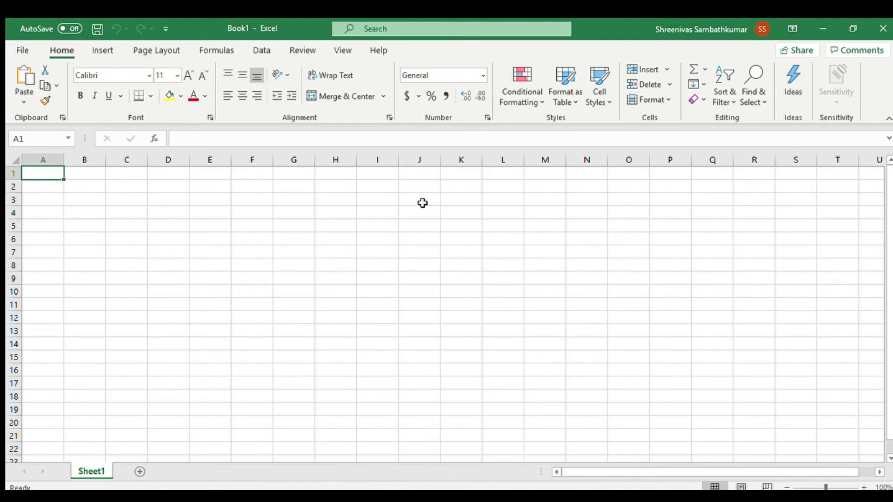
Select cells L3, E9, O9, H4 and G11, then go back to A1
{"action": "left_click", "coordinate": [490, 196]}
{"action": "left_click", "coordinate": [203, 274]}
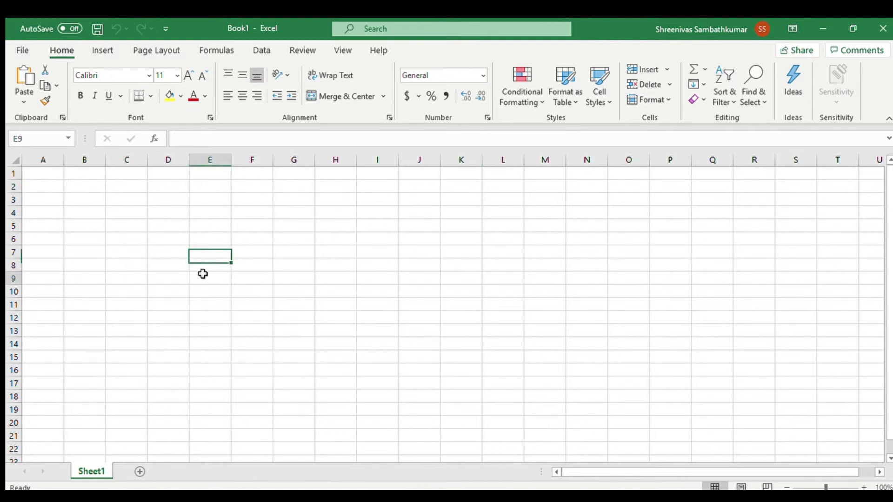
{"action": "left_click", "coordinate": [651, 277]}
{"action": "left_click", "coordinate": [318, 217]}
{"action": "left_click", "coordinate": [311, 305]}
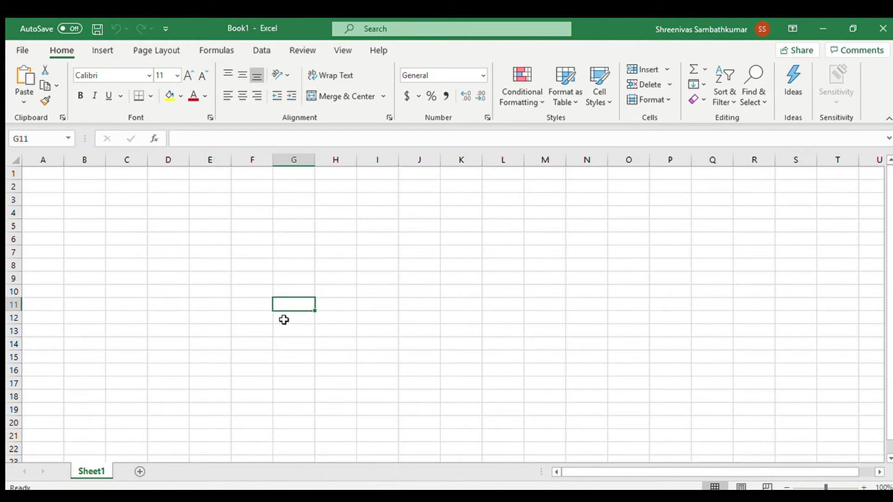
{"action": "left_click", "coordinate": [54, 171]}
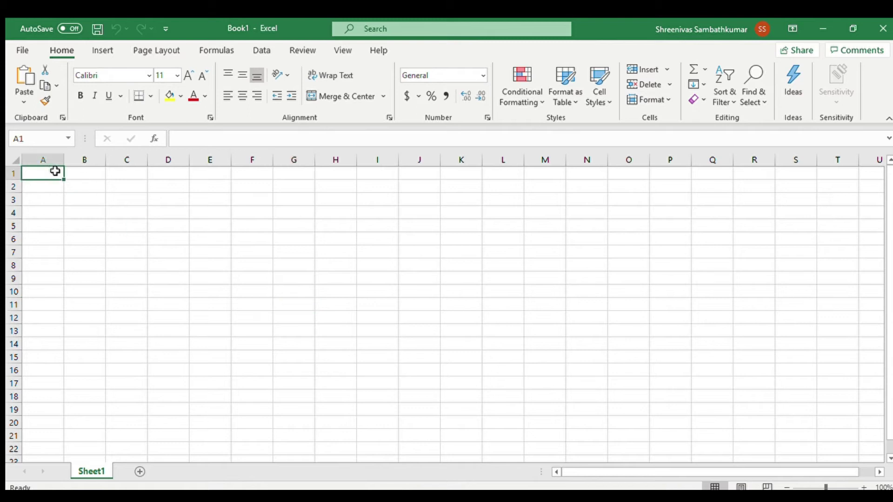
Select Q18, T18, R12, B4 and C9, ending with E4 as the active cell
{"action": "left_click", "coordinate": [707, 396]}
{"action": "left_click", "coordinate": [832, 397]}
{"action": "left_click", "coordinate": [740, 314]}
{"action": "left_click", "coordinate": [76, 214]}
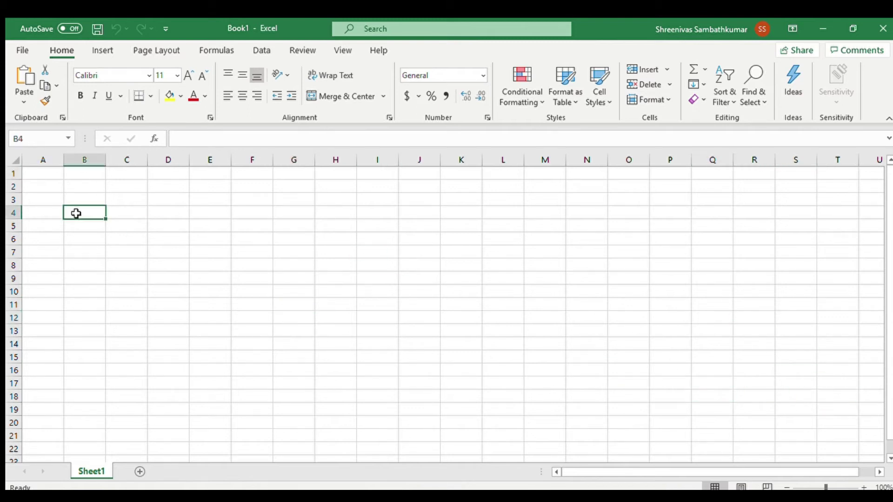
{"action": "left_click", "coordinate": [118, 279]}
{"action": "left_click", "coordinate": [193, 213]}
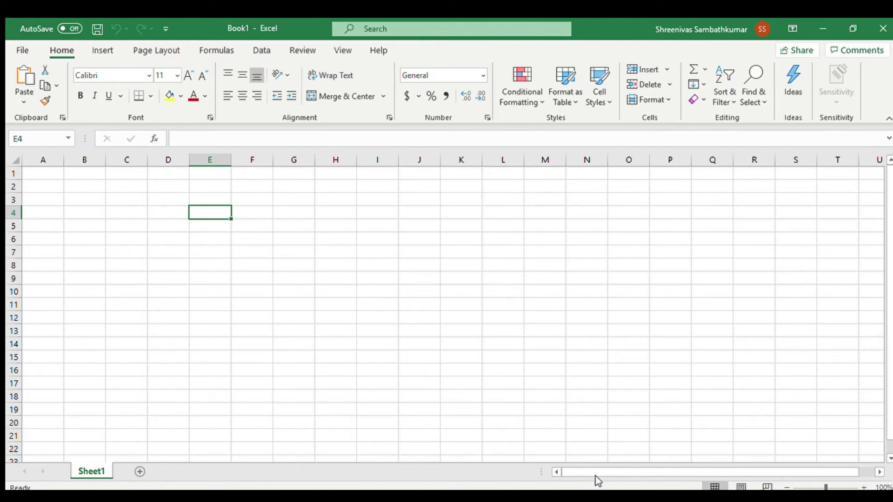
Scroll right to columns I–AC, select Z13, then scroll back left and down a row
{"action": "left_click_drag", "start_coordinate": [584, 470], "coordinate": [605, 469]}
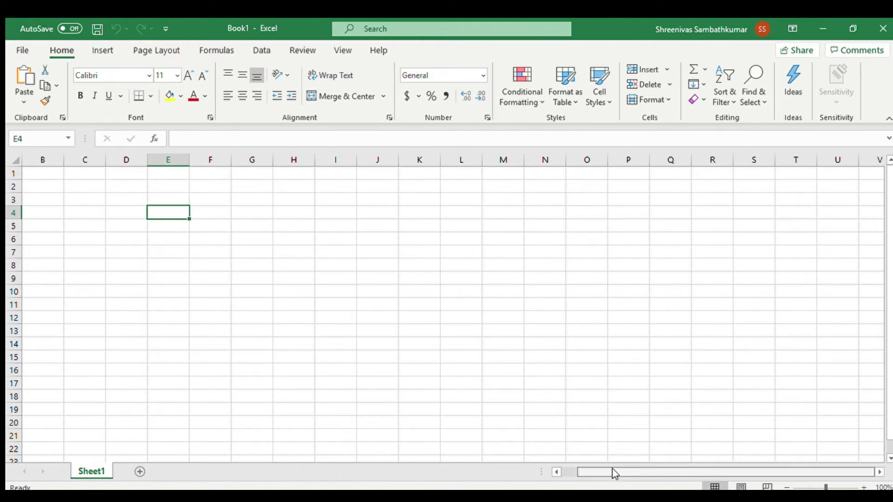
{"action": "left_click", "coordinate": [878, 472]}
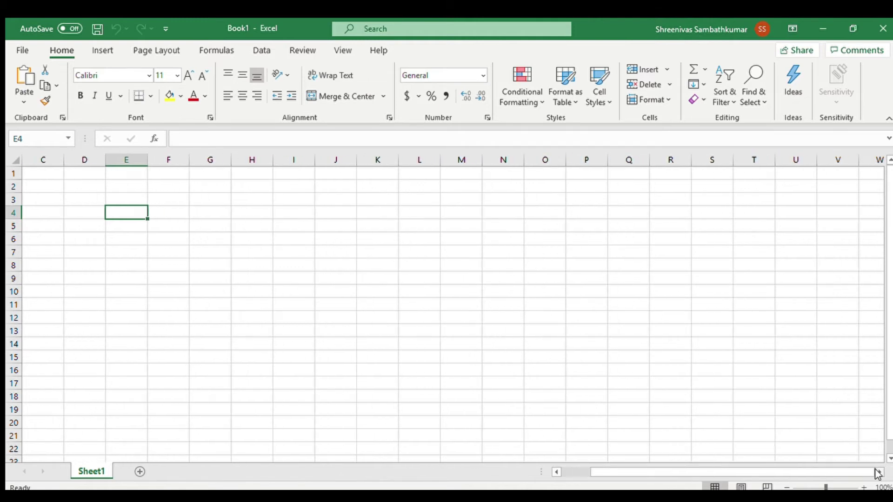
{"action": "left_click", "coordinate": [768, 329]}
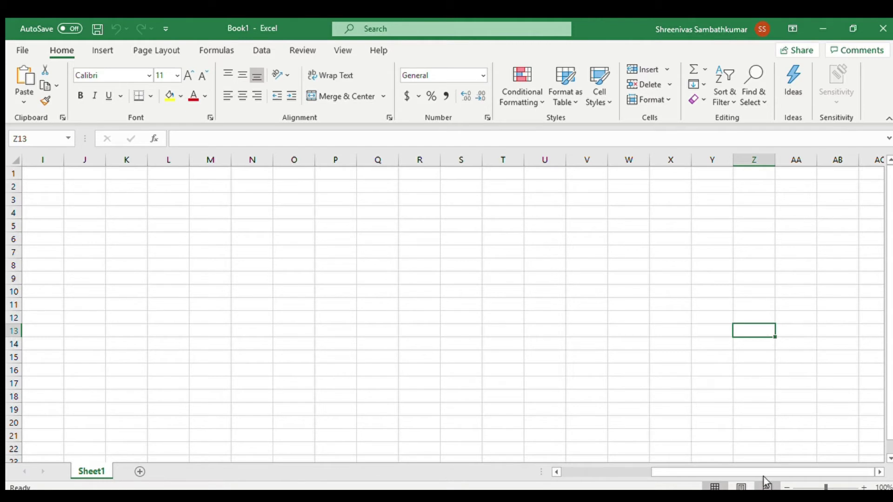
{"action": "mouse_move", "coordinate": [763, 472]}
{"action": "left_mouse_down"}
{"action": "mouse_move", "coordinate": [660, 465]}
{"action": "mouse_move", "coordinate": [640, 474]}
{"action": "left_mouse_up"}
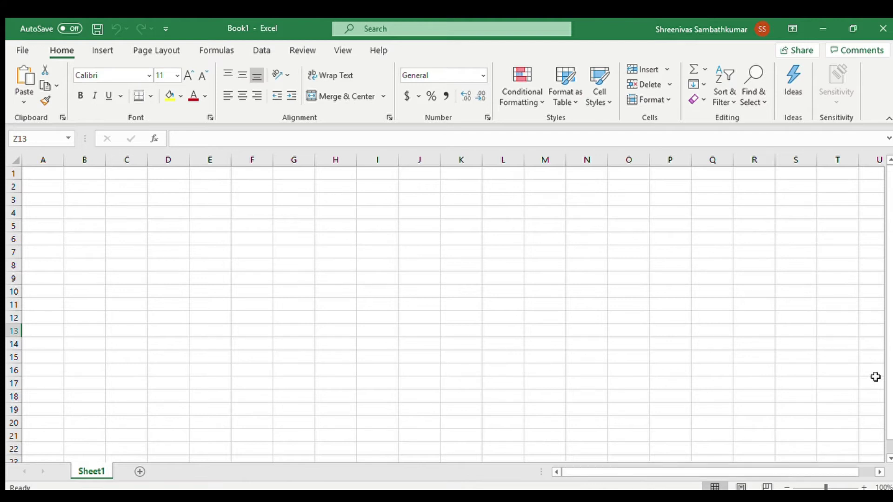
{"action": "left_click_drag", "start_coordinate": [889, 329], "coordinate": [889, 395]}
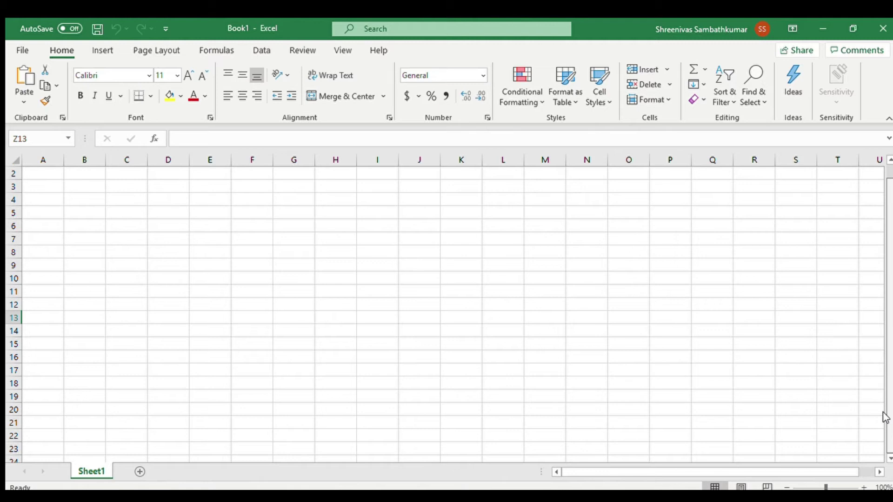
Move from B4 to A1, jump to the last row A1048576, then return to A1
{"action": "left_click", "coordinate": [104, 203]}
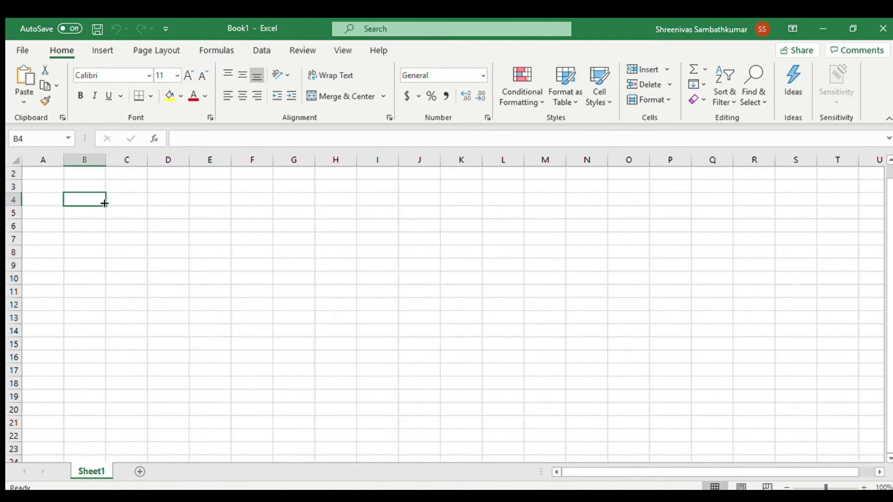
{"action": "key", "text": "Up"}
{"action": "key", "text": "Up"}
{"action": "key", "text": "Up"}
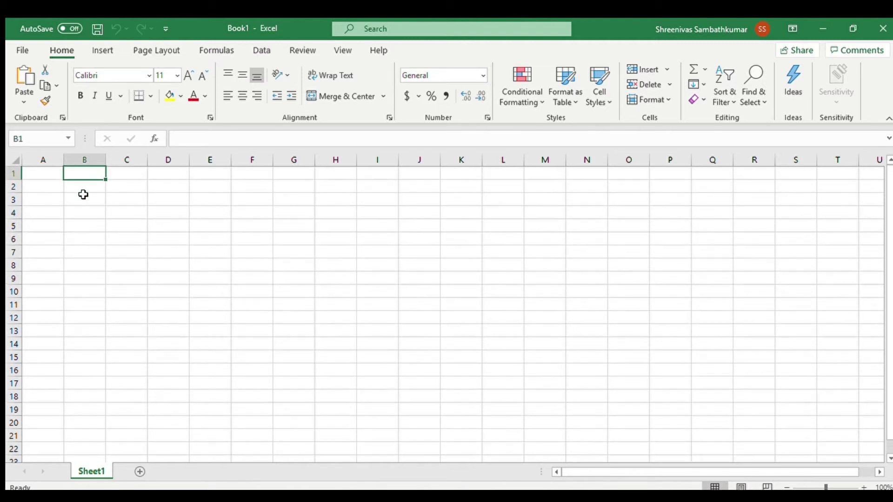
{"action": "key", "text": "Left"}
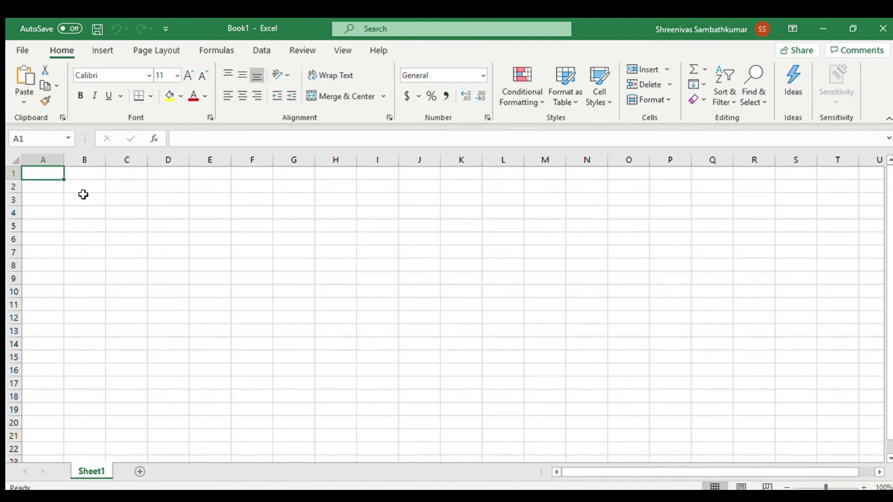
{"action": "key", "text": "ctrl+Down"}
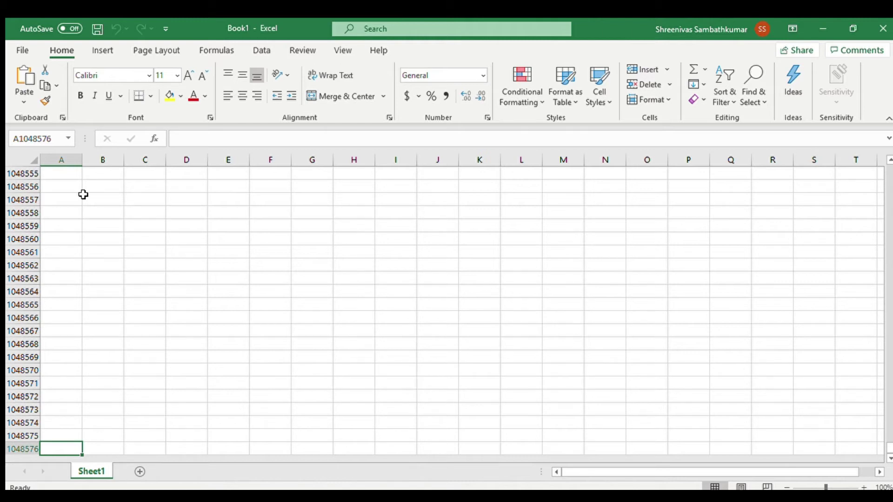
{"action": "key", "text": "ctrl+Up"}
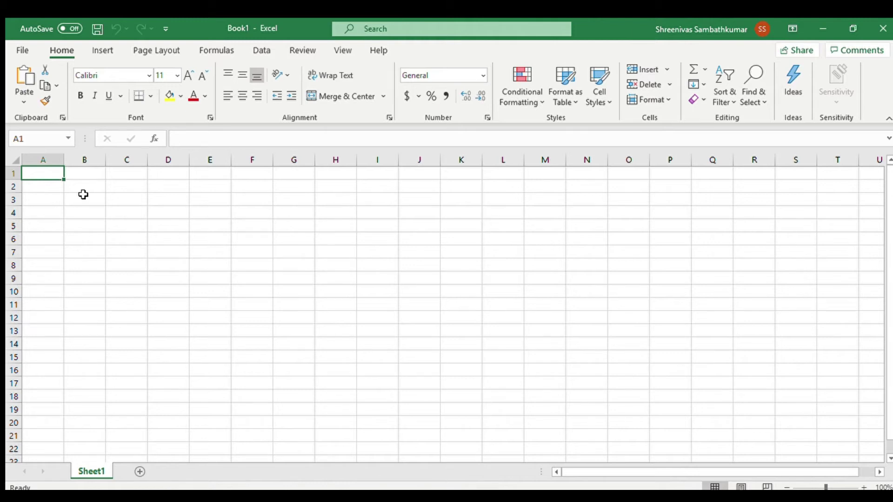
{"action": "key", "text": "Right"}
{"action": "key", "text": "Right"}
{"action": "key", "text": "Right"}
{"action": "key", "text": "Right"}
{"action": "key", "text": "Right"}
{"action": "key", "text": "Right"}
{"action": "key", "text": "Right"}
{"action": "key", "text": "Right"}
{"action": "key", "text": "Home"}
{"action": "key", "text": "Page_Down"}
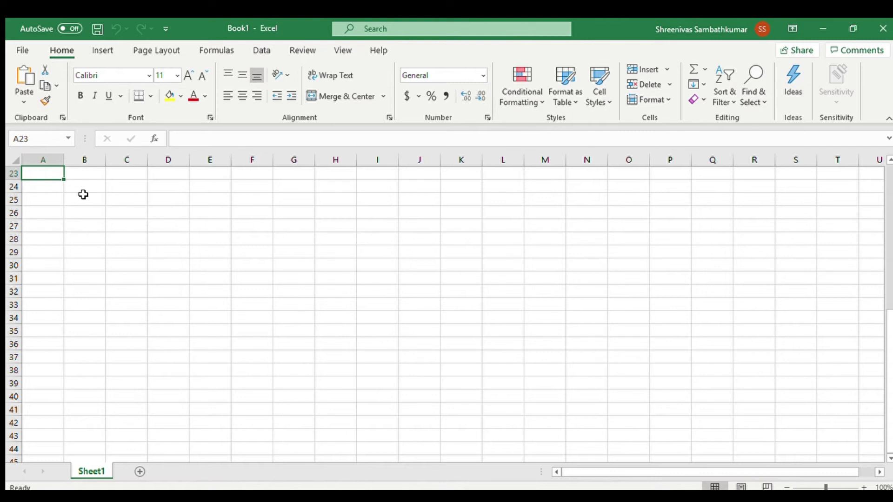
{"action": "key", "text": "Page_Down"}
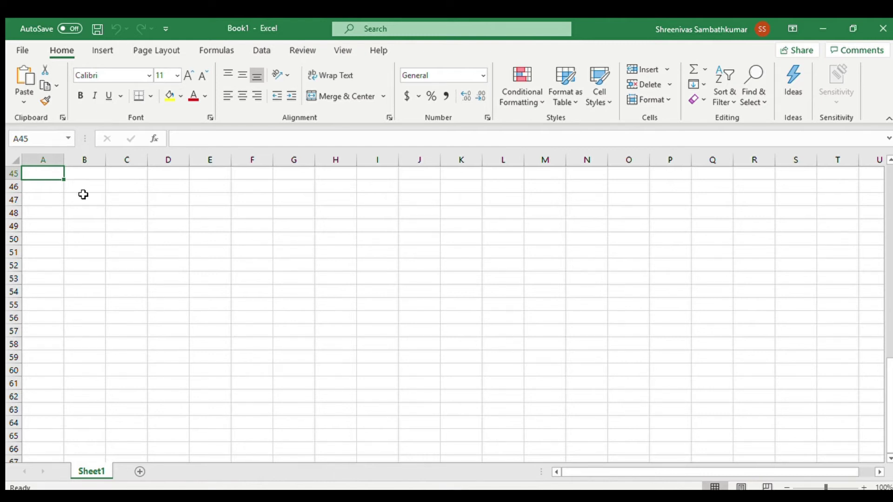
{"action": "key", "text": "Page_Down"}
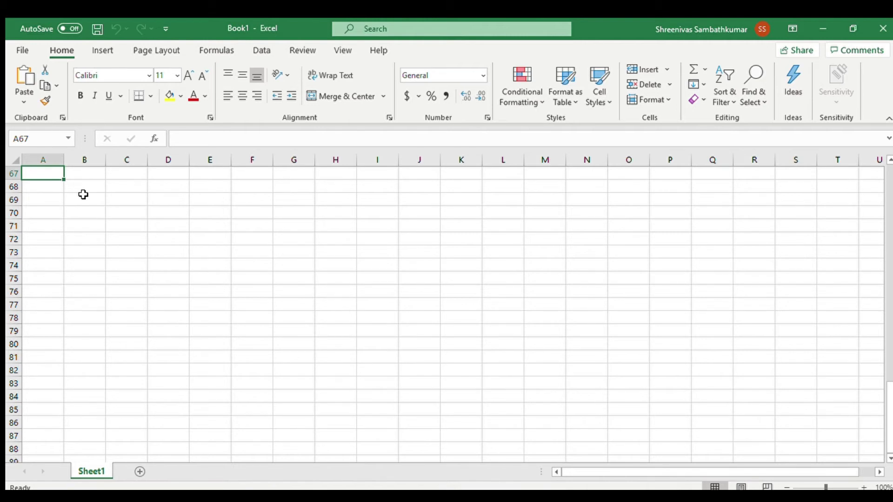
{"action": "key", "text": "Page_Up"}
{"action": "key", "text": "Page_Up"}
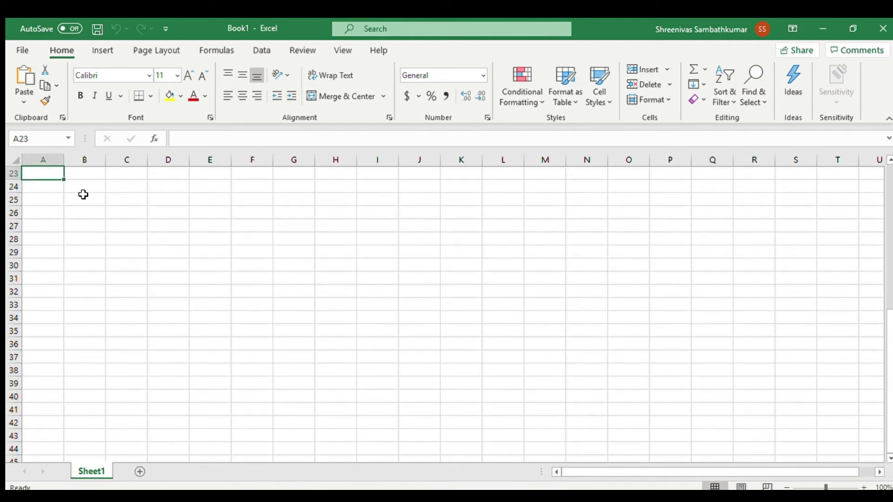
{"action": "key", "text": "Page_Up"}
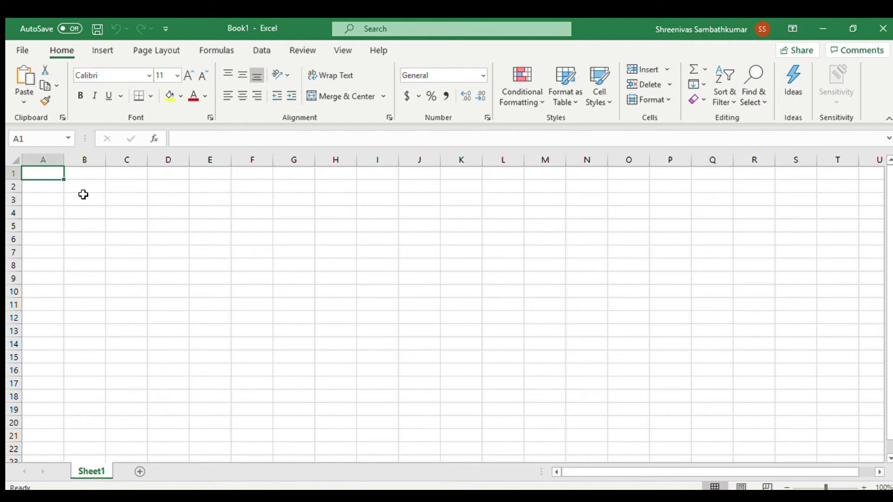
{"action": "key", "text": "alt+Page_Down"}
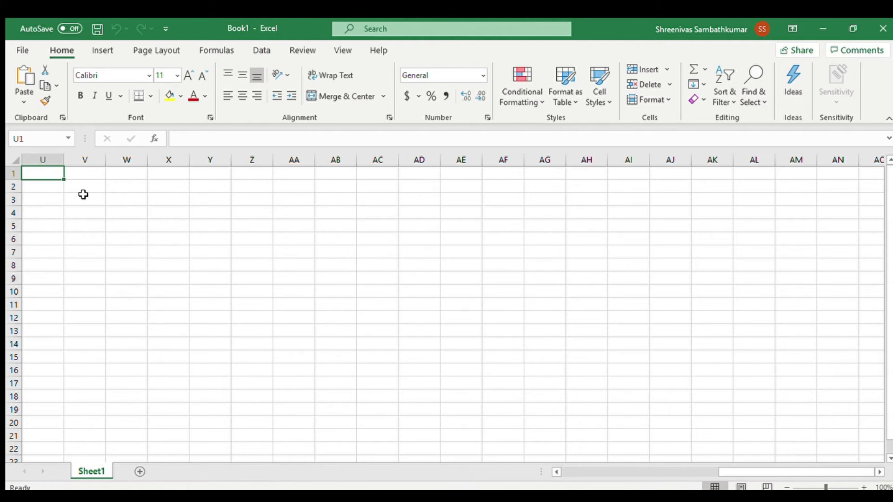
{"action": "key", "text": "alt+Page_Down"}
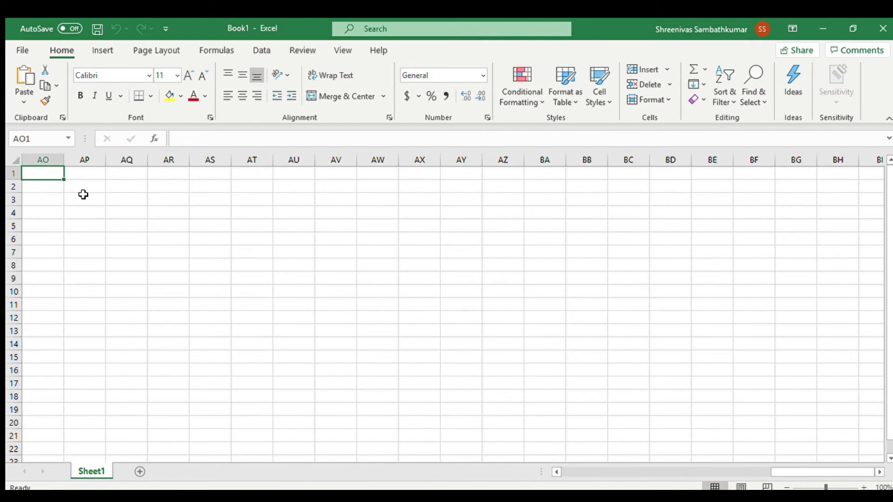
{"action": "key", "text": "ctrl+Home"}
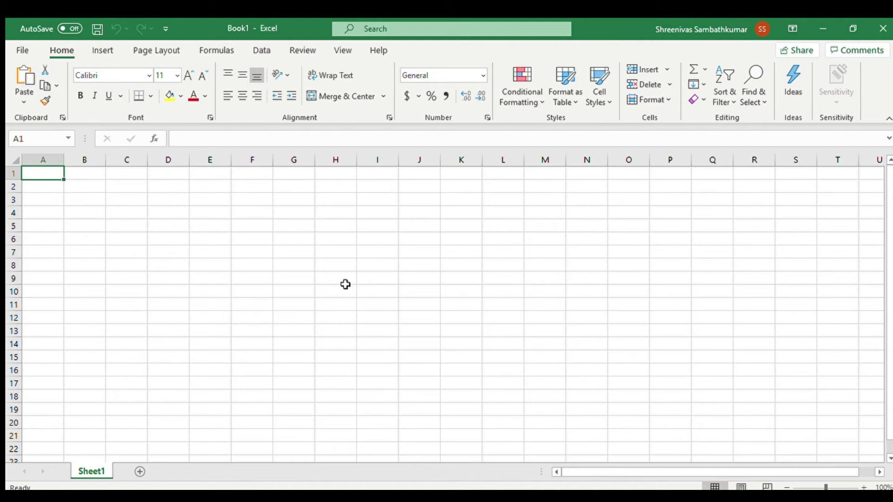
Add new worksheets up to Sheet11, then scroll the tabs back and return to Sheet1
{"action": "left_click", "coordinate": [139, 472]}
{"action": "left_click", "coordinate": [182, 472]}
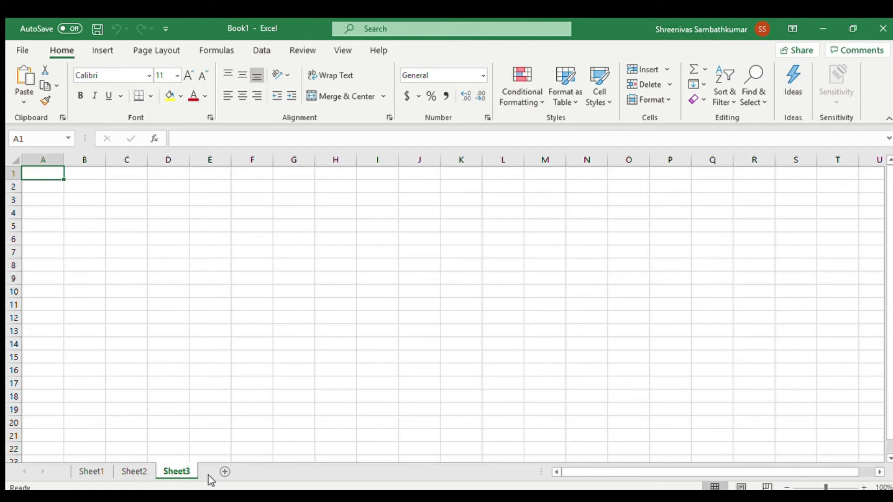
{"action": "left_click", "coordinate": [224, 472]}
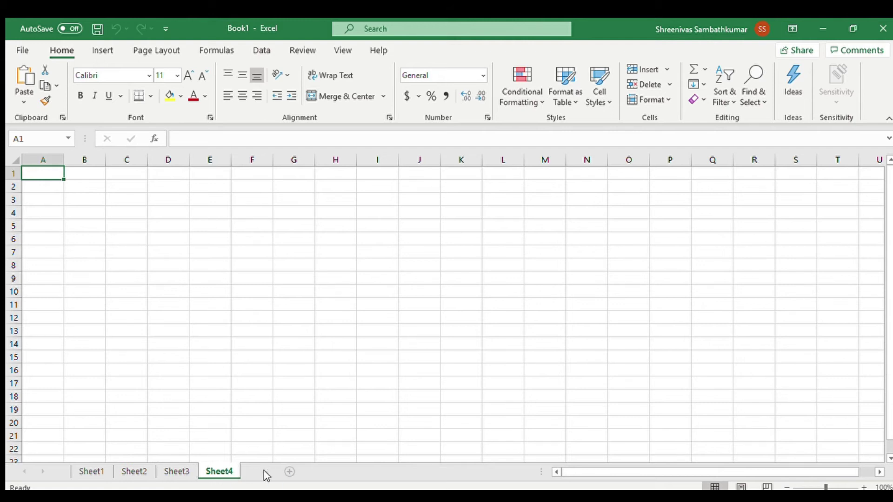
{"action": "left_click", "coordinate": [265, 472]}
{"action": "left_click", "coordinate": [308, 472]}
{"action": "left_click", "coordinate": [346, 472]}
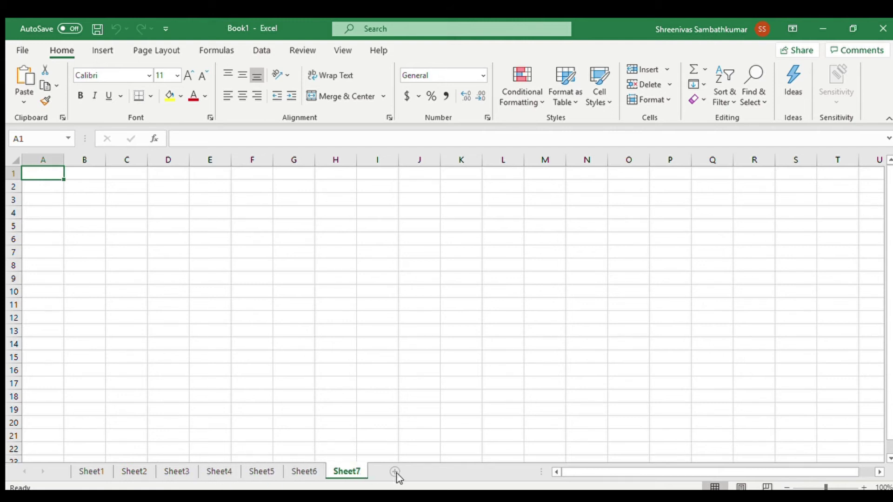
{"action": "left_click", "coordinate": [396, 473]}
{"action": "left_click", "coordinate": [436, 473]}
{"action": "left_click", "coordinate": [479, 472]}
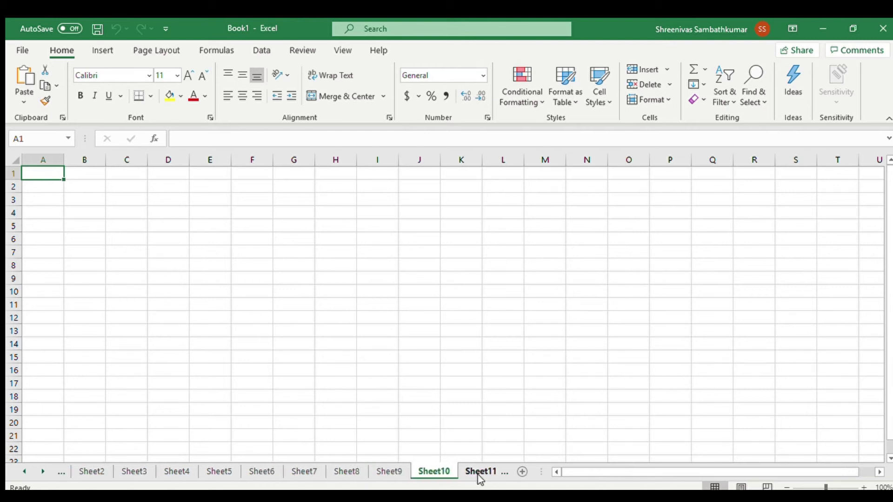
{"action": "left_click", "coordinate": [41, 472]}
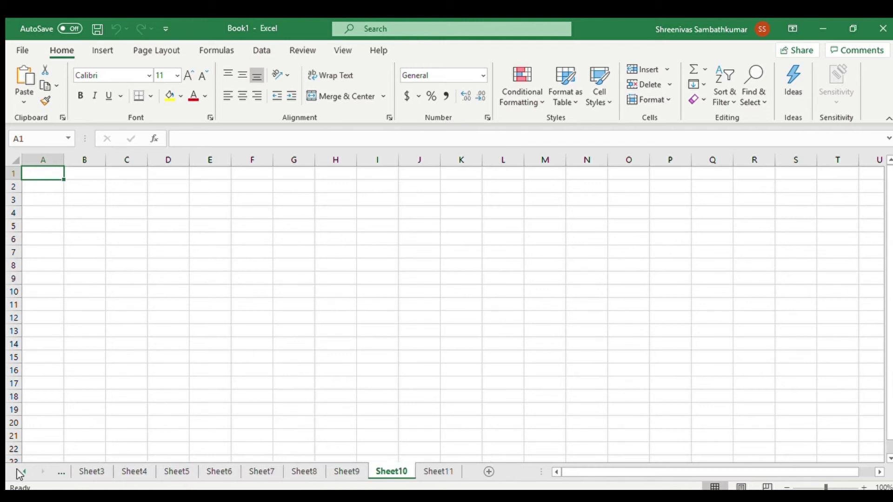
{"action": "left_click", "coordinate": [88, 471]}
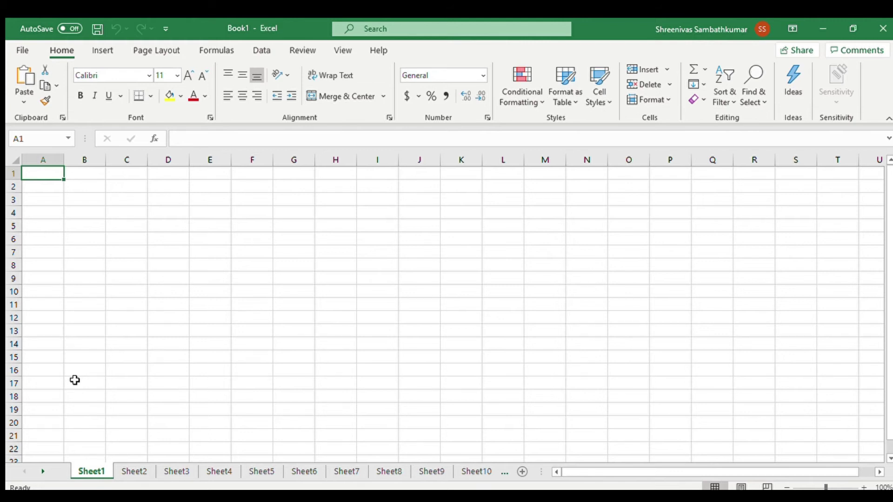
{"action": "key", "text": "ctrl+Page_Down"}
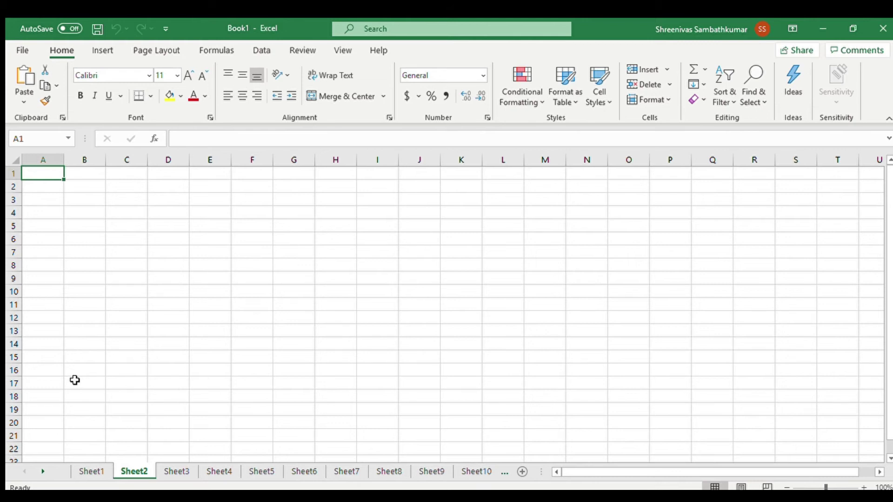
{"action": "key", "text": "ctrl+Page_Up"}
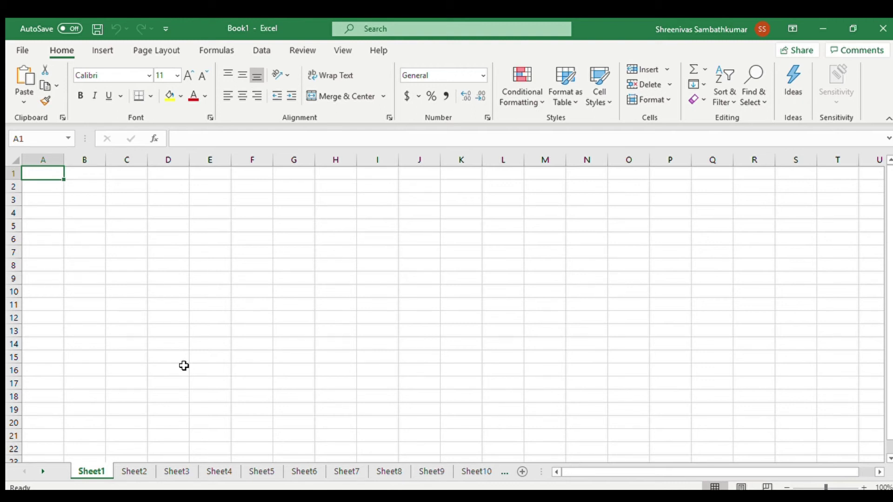
Scroll down the sheet, then jump back to cell A1 with Ctrl+Home
{"action": "scroll", "coordinate": [137, 328], "scroll_direction": "down", "scroll_amount": 15}
{"action": "scroll", "coordinate": [135, 327], "scroll_direction": "down", "scroll_amount": 20}
{"action": "scroll", "coordinate": [135, 327], "scroll_direction": "down", "scroll_amount": 20}
{"action": "key", "text": "ctrl+Home"}
Zoom out to 70%, select cell Z1, and zoom back to 100%
{"action": "scroll", "coordinate": [481, 293], "scroll_direction": "down", "scroll_amount": 1, "text": "ctrl"}
{"action": "scroll", "coordinate": [481, 294], "scroll_direction": "down", "scroll_amount": 1, "text": "ctrl"}
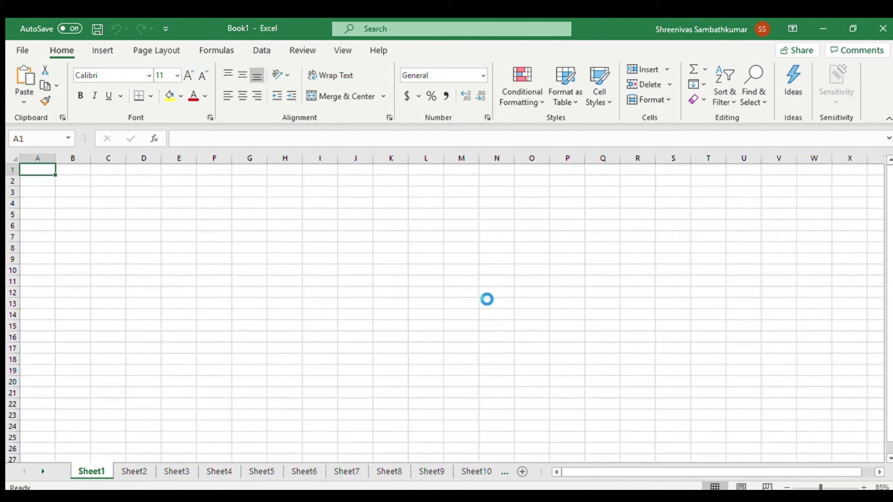
{"action": "left_click", "coordinate": [769, 168]}
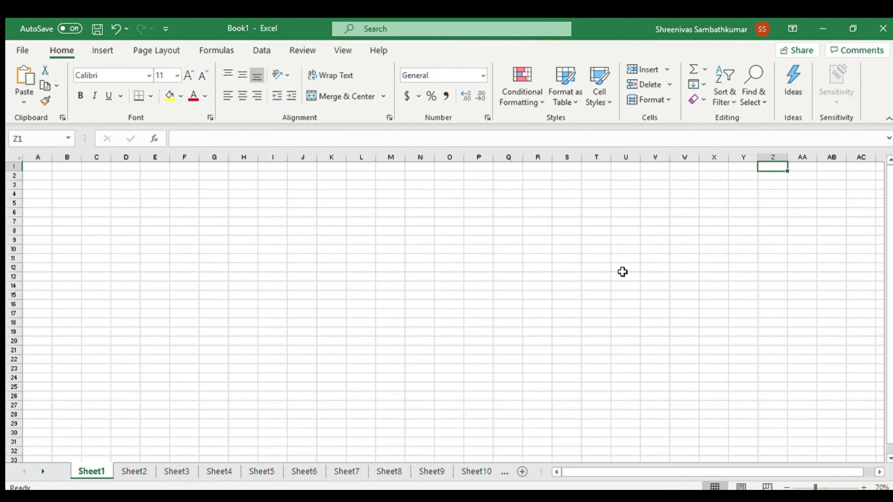
{"action": "scroll", "coordinate": [622, 272], "scroll_direction": "up", "scroll_amount": 1}
{"action": "scroll", "coordinate": [622, 272], "scroll_direction": "up", "scroll_amount": 1}
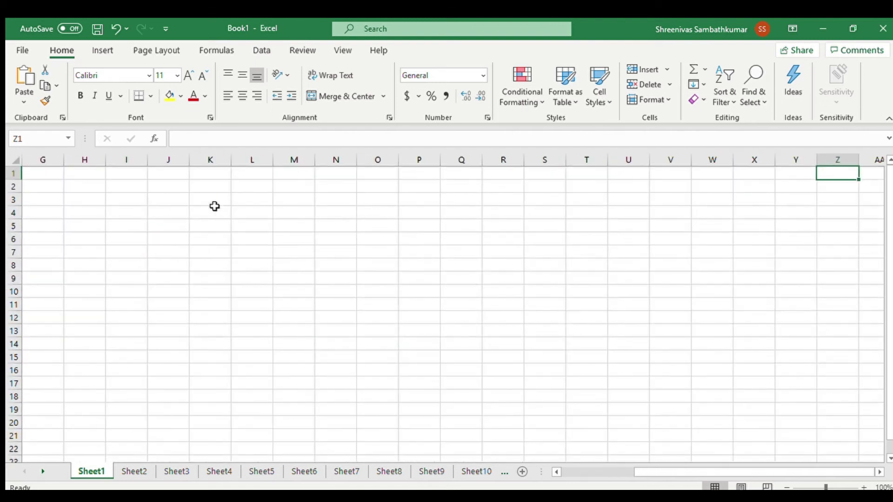
{"action": "scroll", "coordinate": [215, 207], "scroll_direction": "right", "scroll_amount": 2}
{"action": "scroll", "coordinate": [214, 206], "scroll_direction": "right", "scroll_amount": 1}
{"action": "scroll", "coordinate": [215, 206], "scroll_direction": "left", "scroll_amount": 1}
{"action": "scroll", "coordinate": [214, 206], "scroll_direction": "left", "scroll_amount": 1}
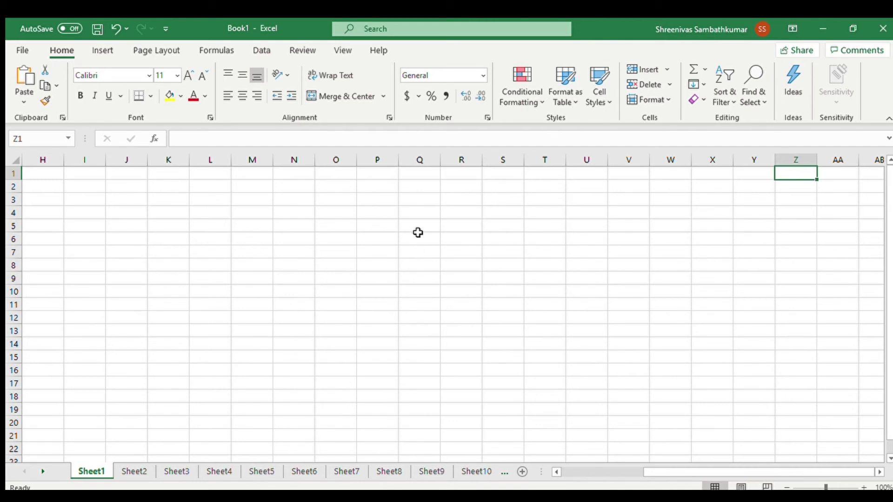
{"action": "key", "text": "Left"}
{"action": "key", "text": "Left"}
{"action": "key", "text": "Left"}
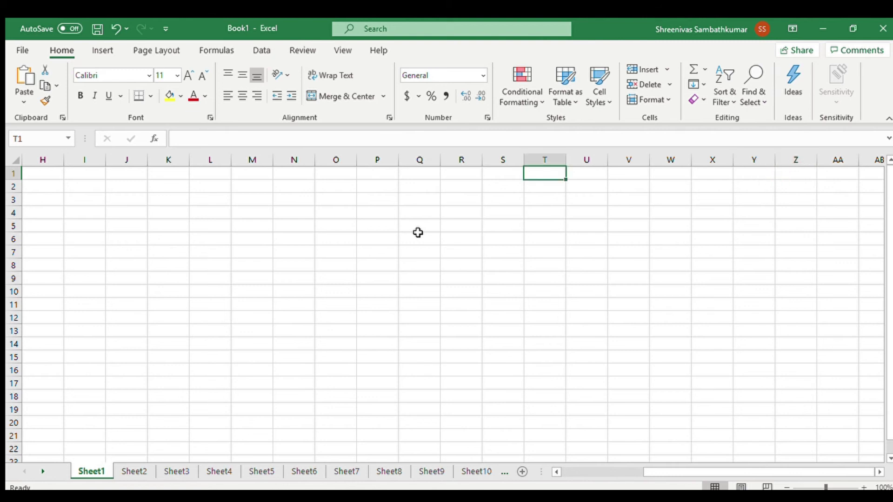
{"action": "key", "text": "Right"}
{"action": "key", "text": "Right"}
{"action": "key", "text": "Right"}
{"action": "key", "text": "Right"}
{"action": "key", "text": "Right"}
{"action": "key", "text": "Right"}
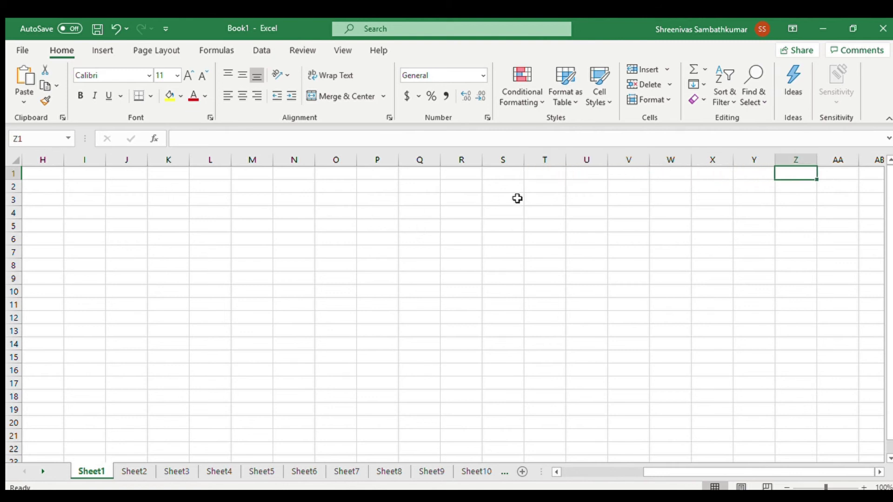
{"action": "left_click", "coordinate": [60, 138]}
{"action": "type", "text": "A"}
{"action": "type", "text": "1"}
{"action": "key", "text": "Return"}
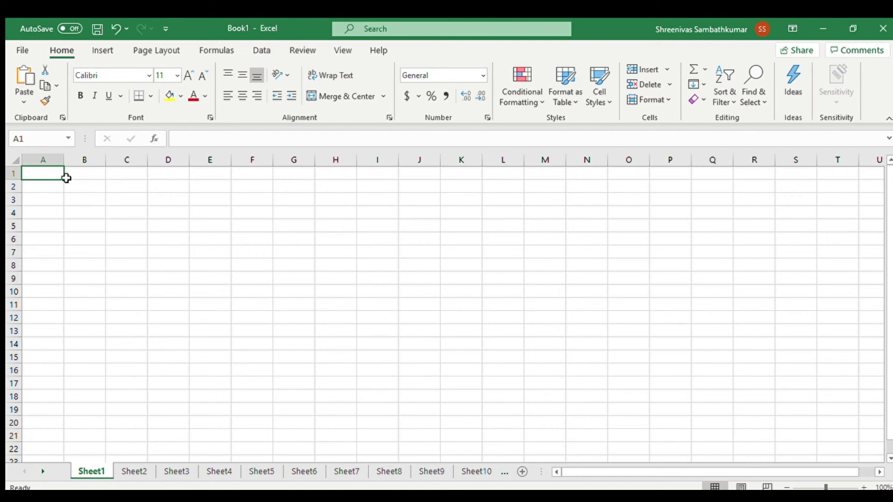
{"action": "left_click", "coordinate": [41, 137]}
{"action": "type", "text": "Z1"}
{"action": "key", "text": "Return"}
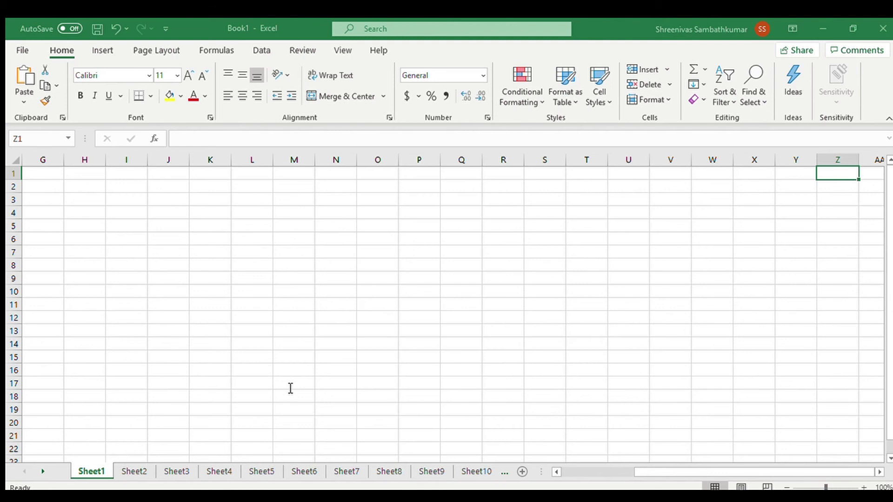
Jump one screen left to G1, then one screen right to AA1
{"action": "key", "text": "Home"}
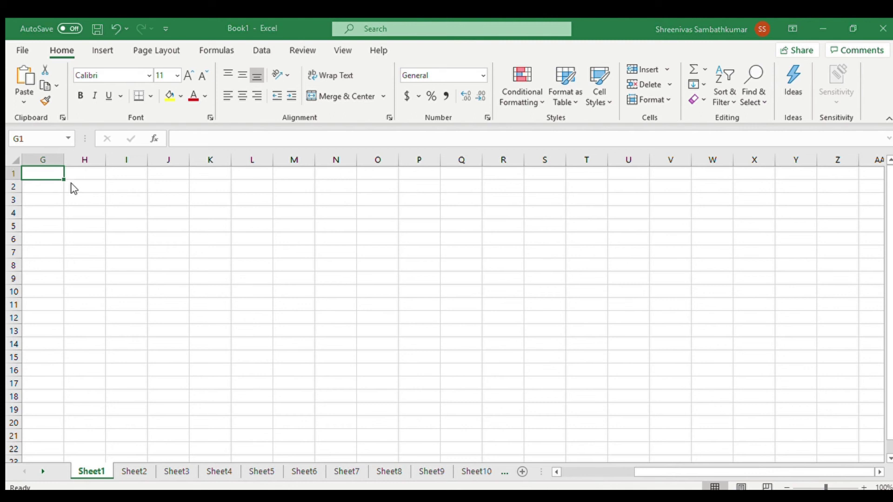
{"action": "key", "text": "Right"}
{"action": "key", "text": "Right"}
{"action": "key", "text": "Right"}
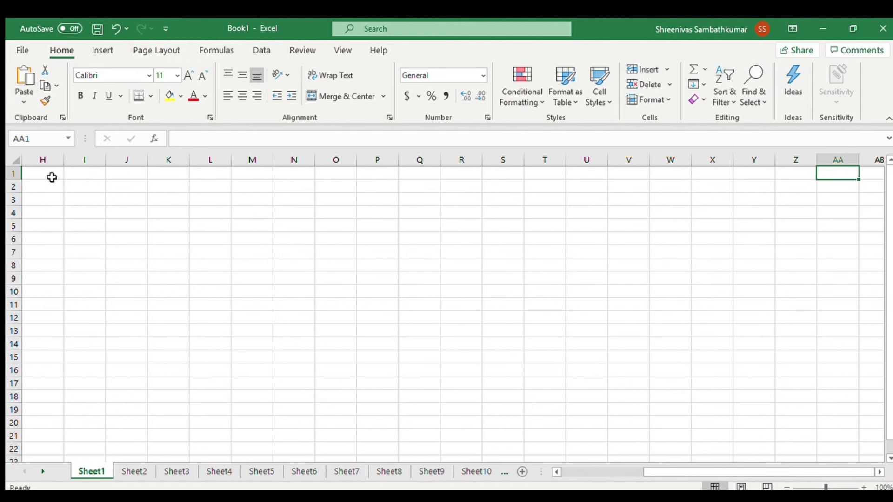
Select the block H1:W16 and scroll around to view its extent
{"action": "left_click_drag", "start_coordinate": [52, 176], "coordinate": [671, 370]}
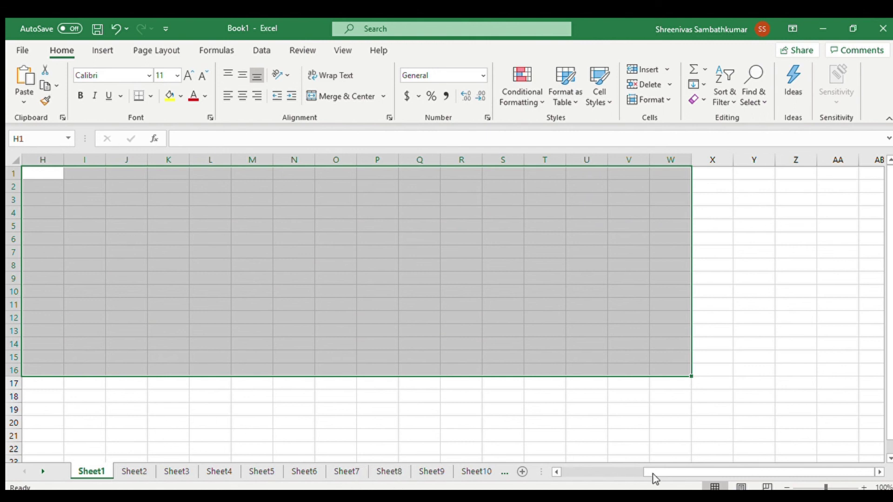
{"action": "left_click_drag", "start_coordinate": [654, 472], "coordinate": [627, 471]}
{"action": "left_click_drag", "start_coordinate": [891, 378], "coordinate": [891, 390]}
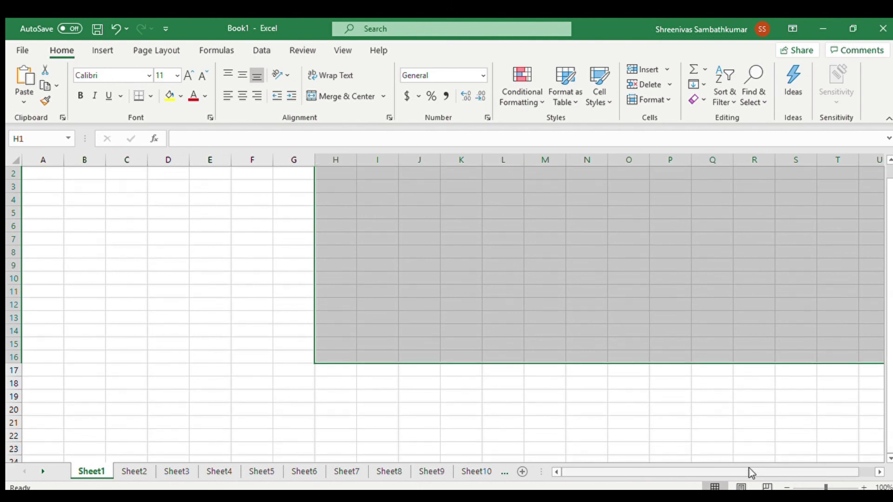
{"action": "left_click_drag", "start_coordinate": [750, 472], "coordinate": [792, 472]}
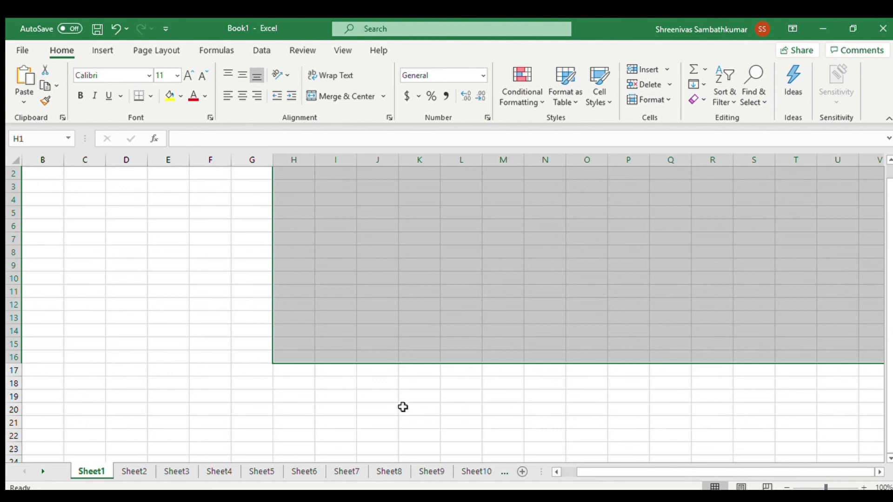
Clear the range selection and return to cell A1 by way of B1
{"action": "left_click", "coordinate": [203, 264]}
{"action": "scroll", "coordinate": [203, 264], "scroll_direction": "up", "scroll_amount": 1}
{"action": "left_click", "coordinate": [43, 176]}
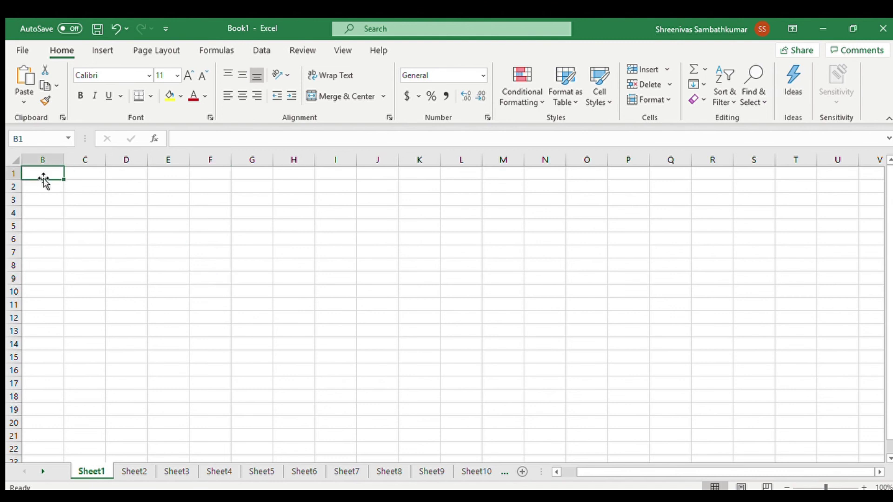
{"action": "key", "text": "Left"}
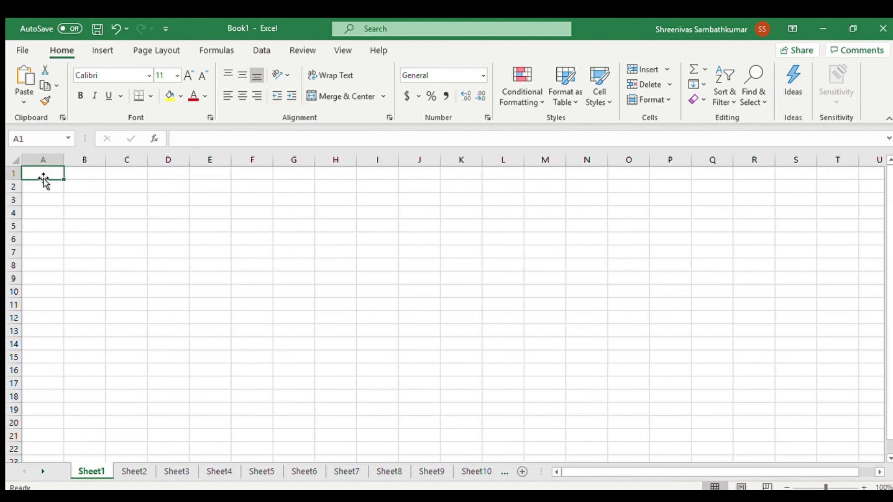